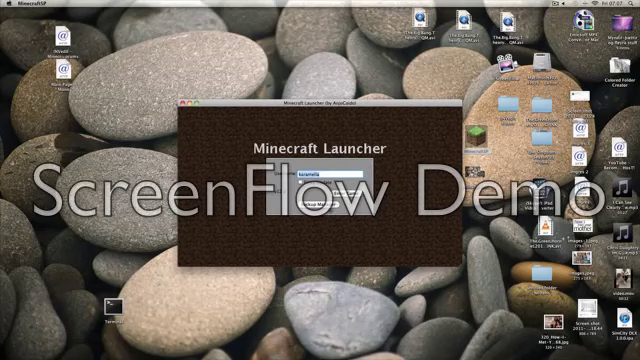
# Step: Log in from the launcher and load the singleplayer world 'World 1'
pyautogui.press('Return')
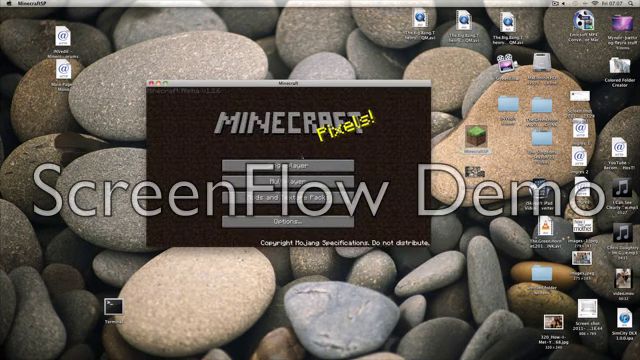
pyautogui.click(288, 165)
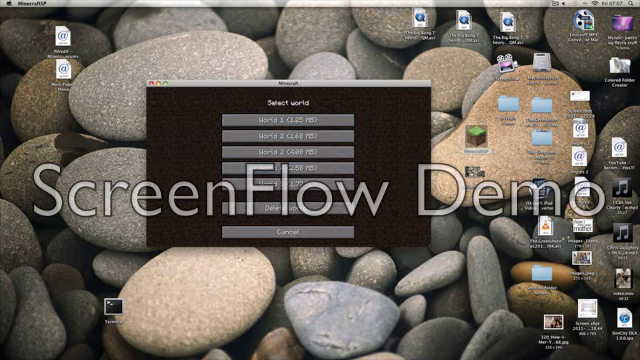
pyautogui.click(288, 120)
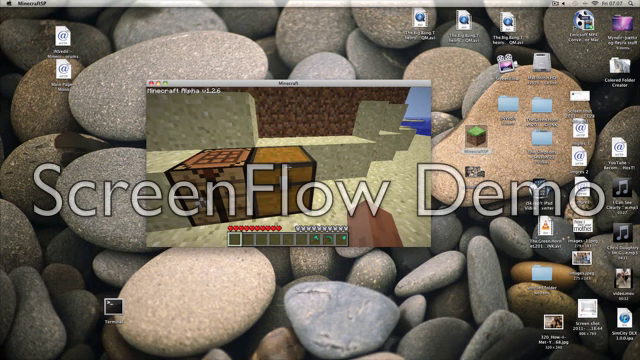
# Step: Store two crafting table stacks in the chest and close it
pyautogui.rightClick(289, 170)
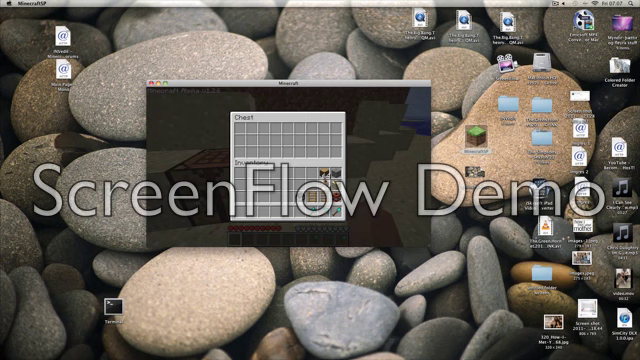
pyautogui.click(326, 173)
pyautogui.click(289, 147)
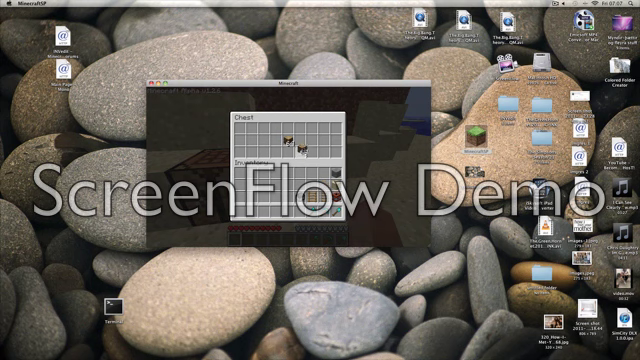
pyautogui.press('Escape')
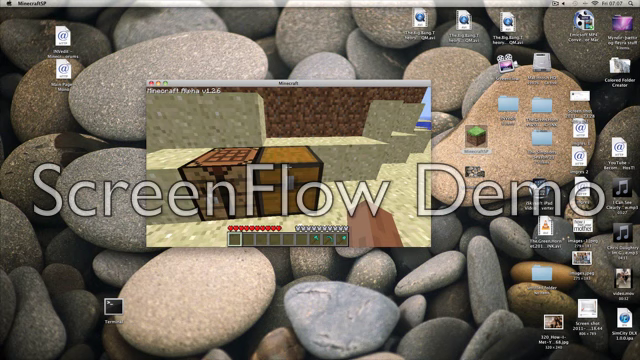
# Step: Save and quit to the title screen, reload the world, and reopen the chest
pyautogui.press('Escape')
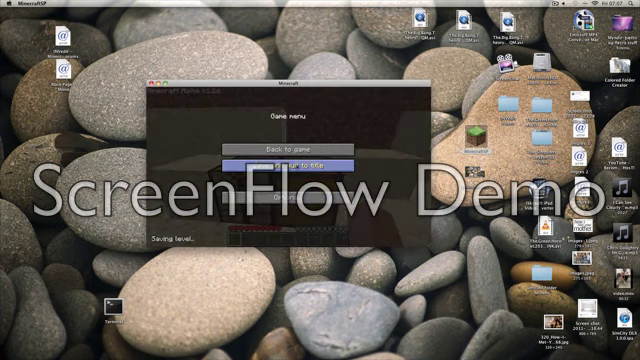
pyautogui.click(288, 165)
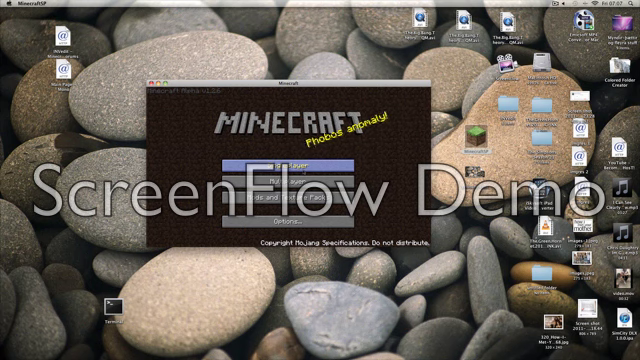
pyautogui.click(288, 166)
pyautogui.click(275, 136)
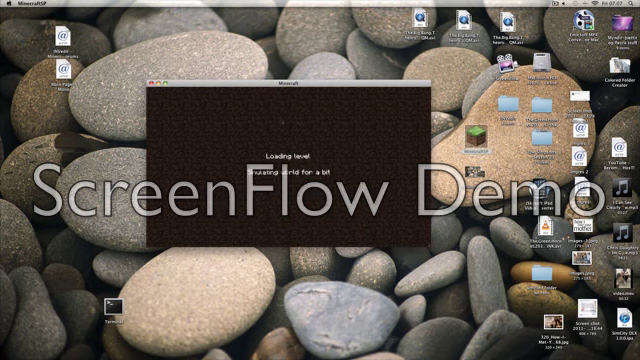
pyautogui.rightClick(288, 168)
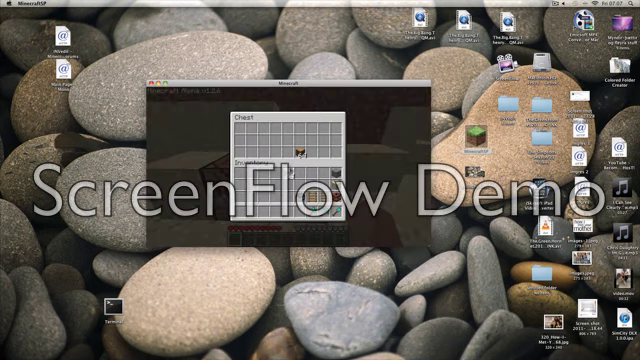
# Step: Move both crafting table stacks into the inventory, then quit Minecraft with Cmd+Q
pyautogui.click(302, 172)
pyautogui.rightClick(302, 172)
pyautogui.click(317, 172)
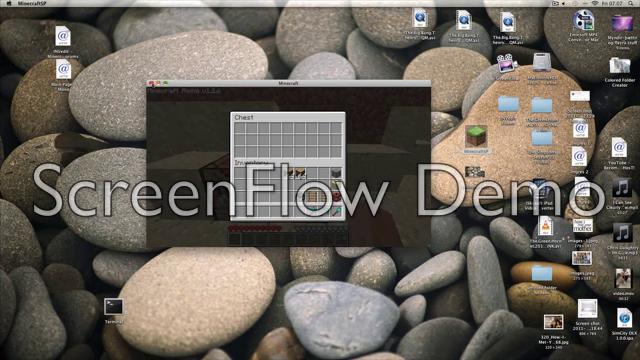
pyautogui.press('super+q')
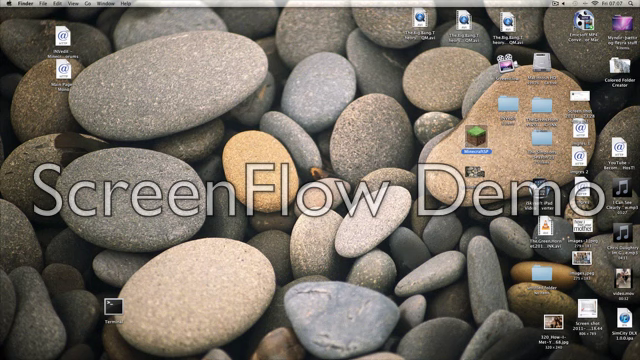
# Step: Relaunch Minecraft from the MinecraftSP desktop icon and load World 1
pyautogui.doubleClick(478, 135)
pyautogui.press('Return')
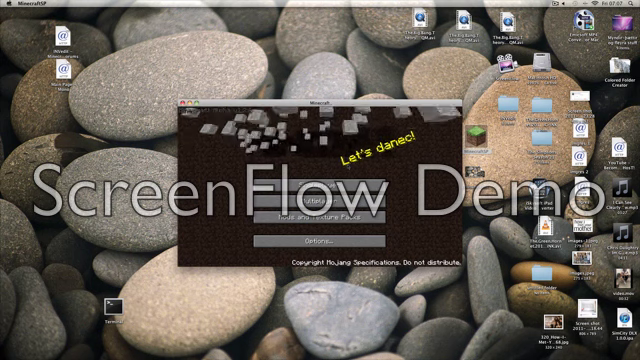
pyautogui.click(320, 207)
pyautogui.click(320, 139)
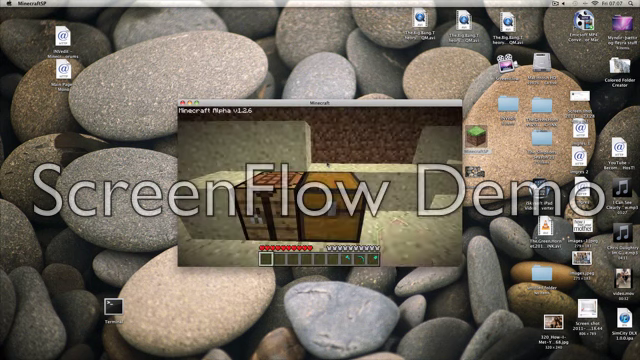
# Step: Reopen the chest, take two items into the inventory, and return one
pyautogui.rightClick(320, 185)
pyautogui.click(330, 160)
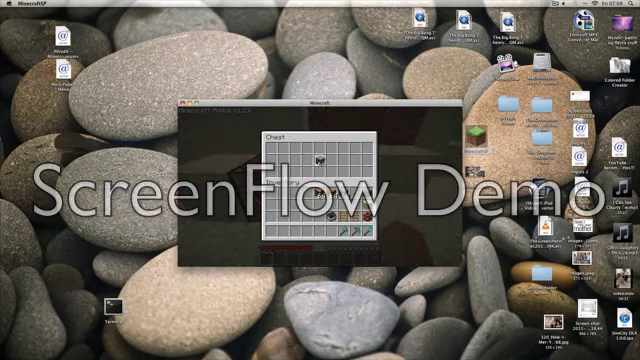
pyautogui.click(317, 158)
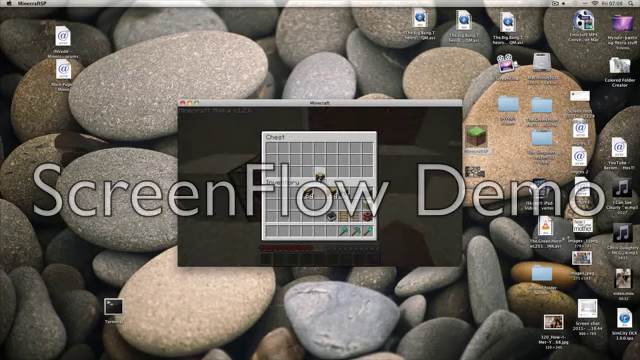
pyautogui.click(321, 172)
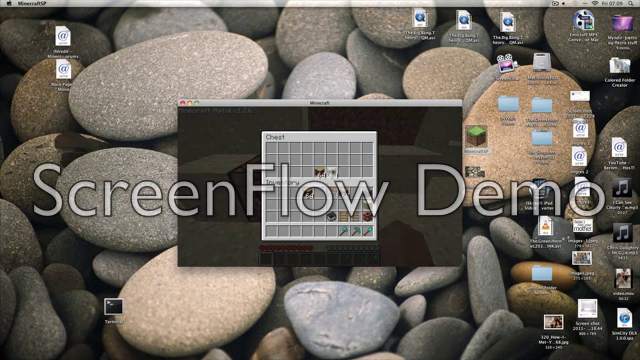